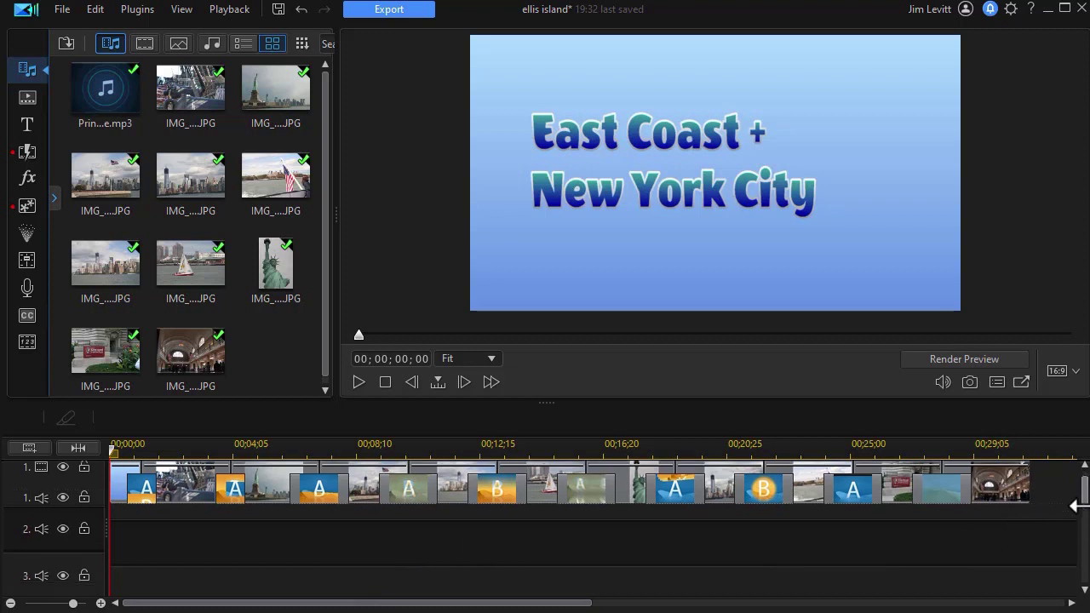
Play the ellis island slideshow from its title to about 12 seconds, then pause
{"action": "left_click_drag", "start_coordinate": [1073, 497], "coordinate": [1079, 453]}
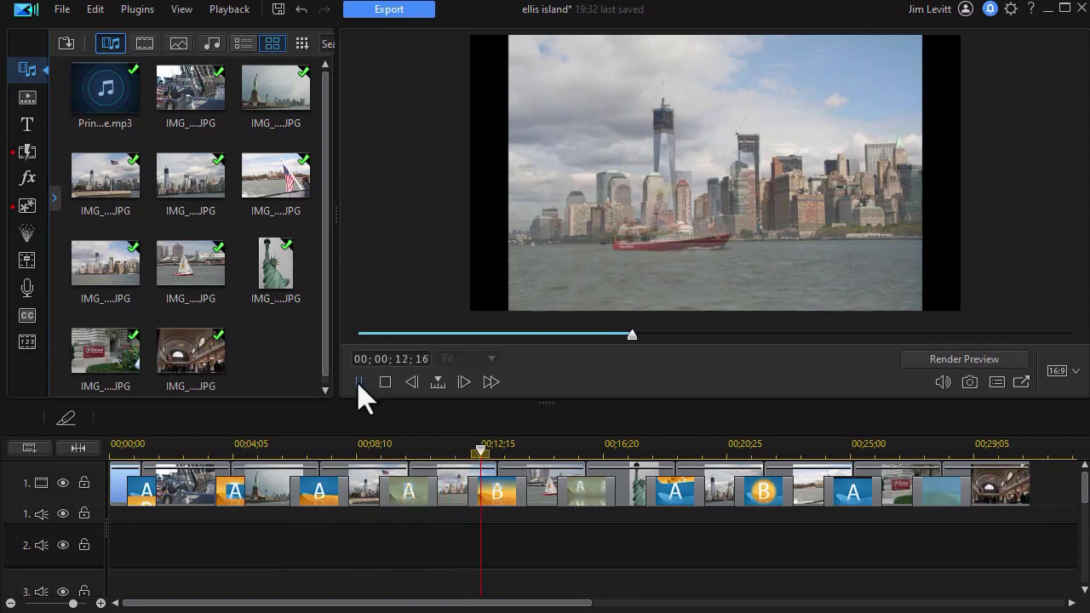
{"action": "left_click", "coordinate": [358, 381]}
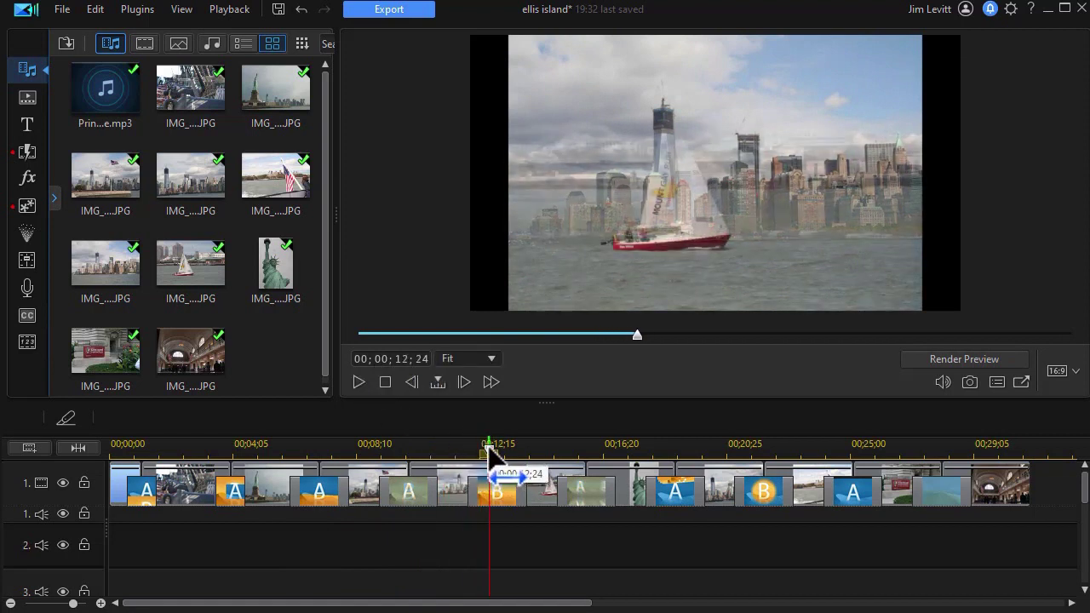
Return the playhead to 00;00;00;00 and open the Voice-Over Recording Room
{"action": "left_click_drag", "start_coordinate": [490, 447], "coordinate": [111, 446]}
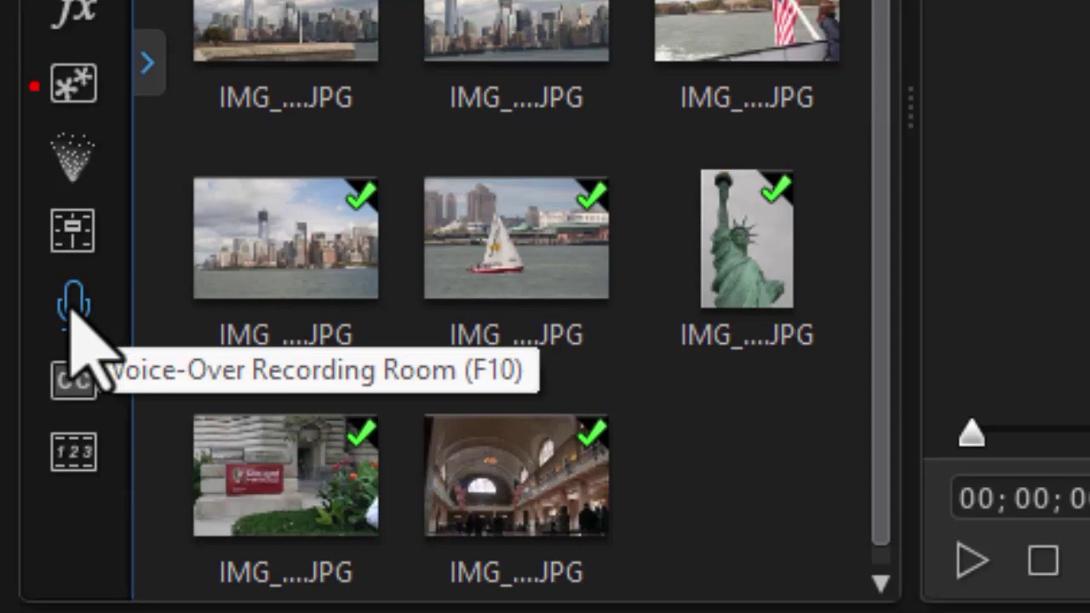
{"action": "left_click", "coordinate": [72, 311]}
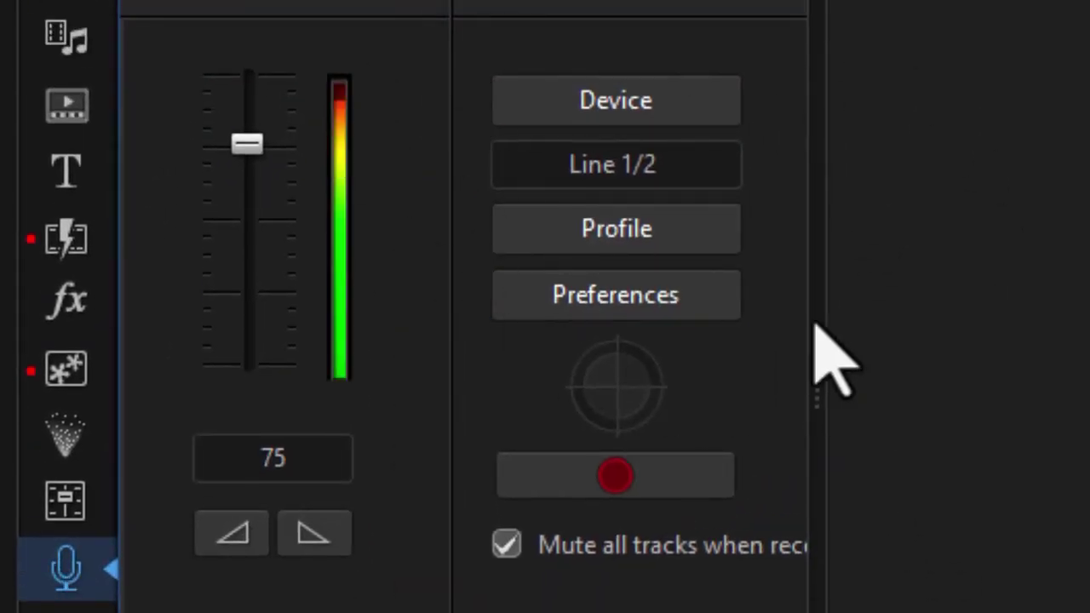
Confirm Line 1/2 (M-Audio AIR 192 4) as the audio recording device
{"action": "left_click", "coordinate": [651, 106]}
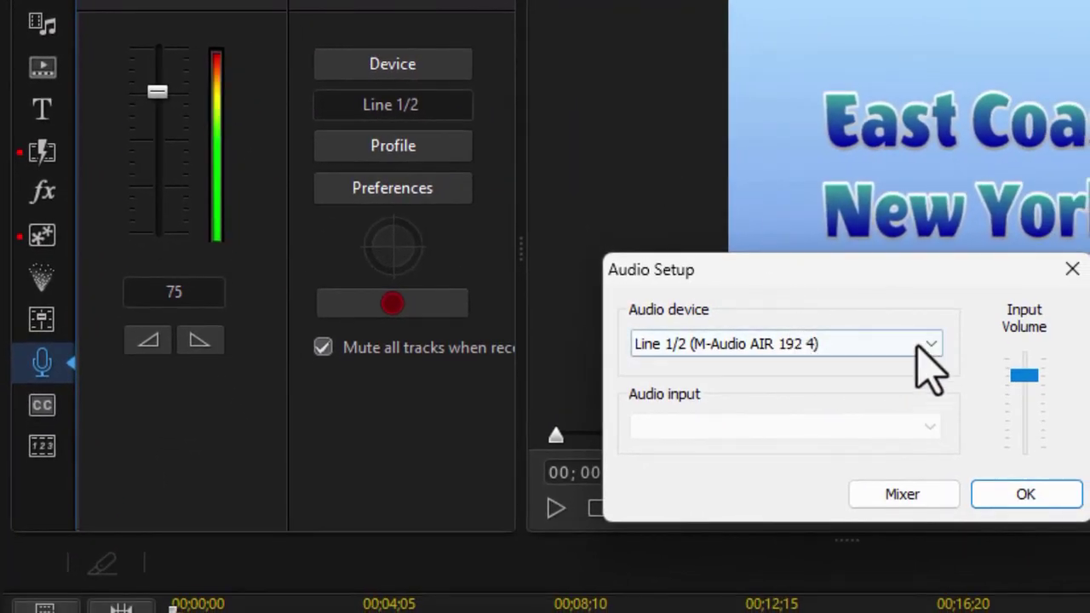
{"action": "left_click", "coordinate": [929, 344]}
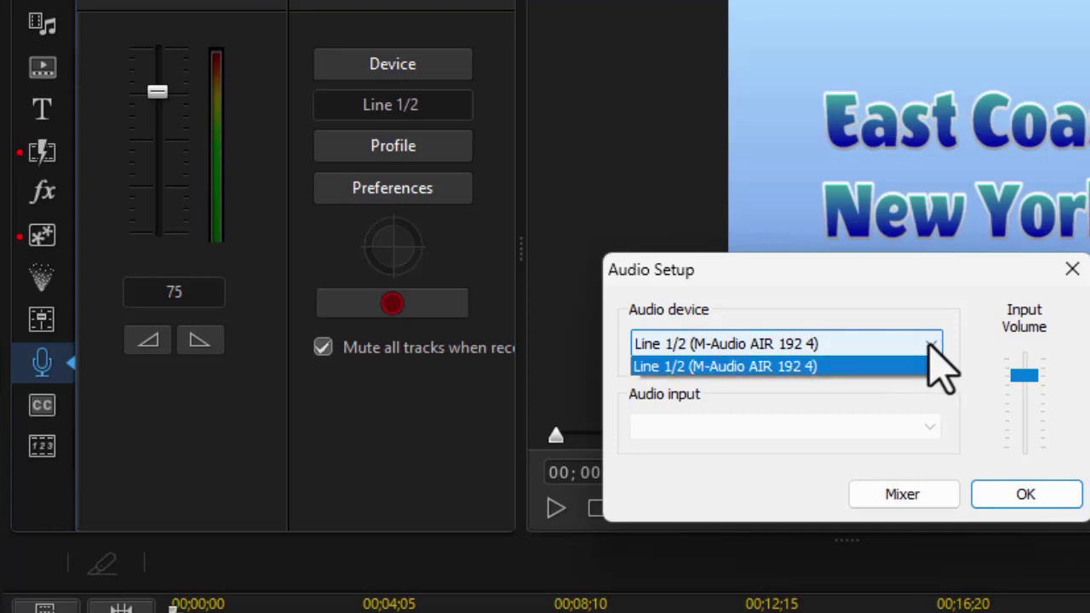
{"action": "left_click", "coordinate": [890, 304]}
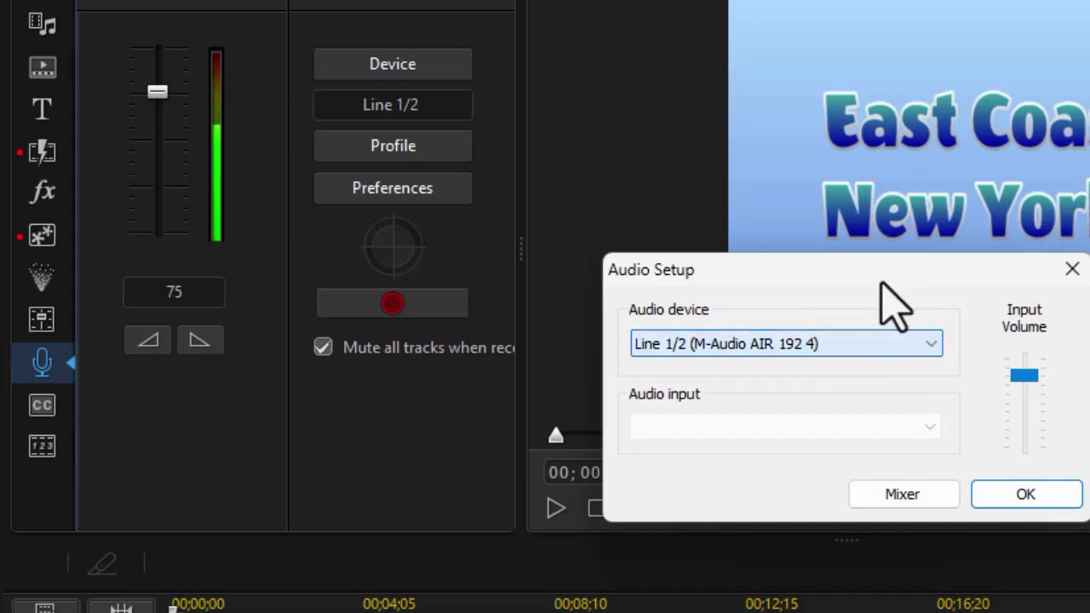
{"action": "left_click", "coordinate": [1074, 270]}
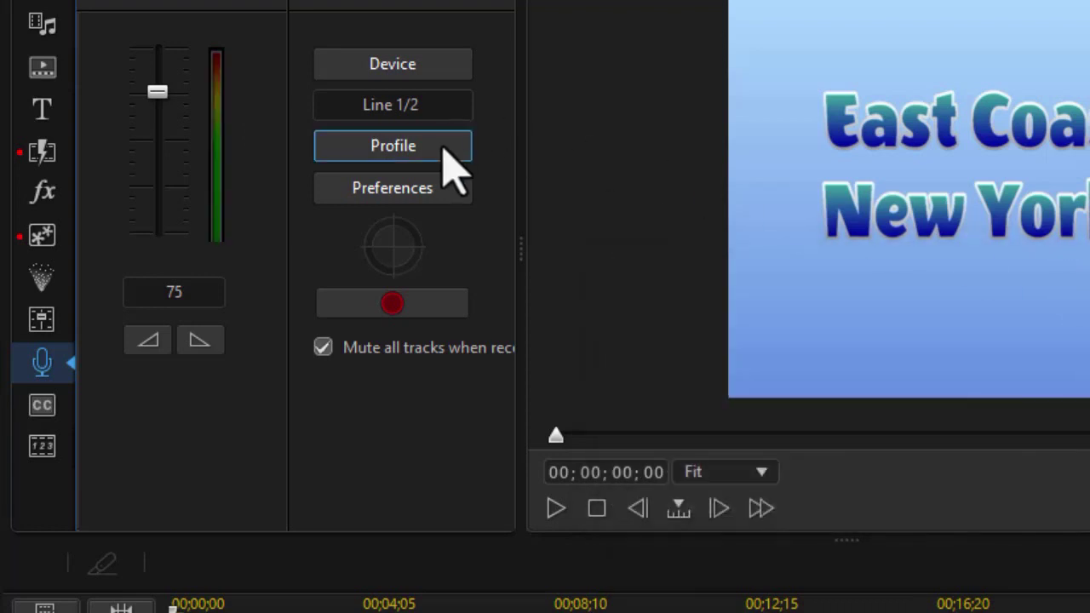
{"action": "left_click", "coordinate": [460, 170]}
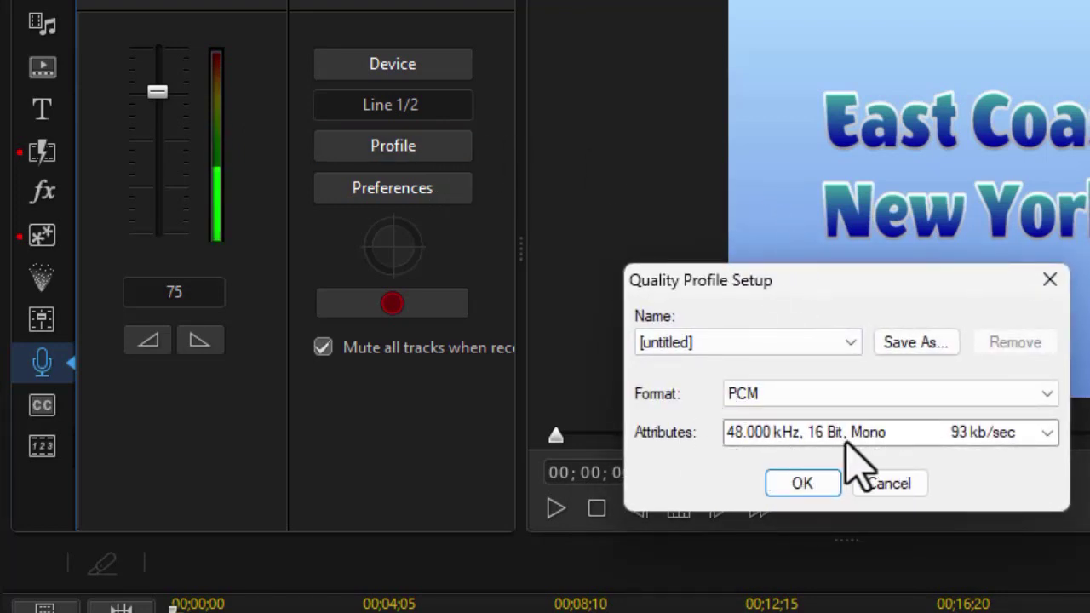
{"action": "left_click", "coordinate": [1048, 433]}
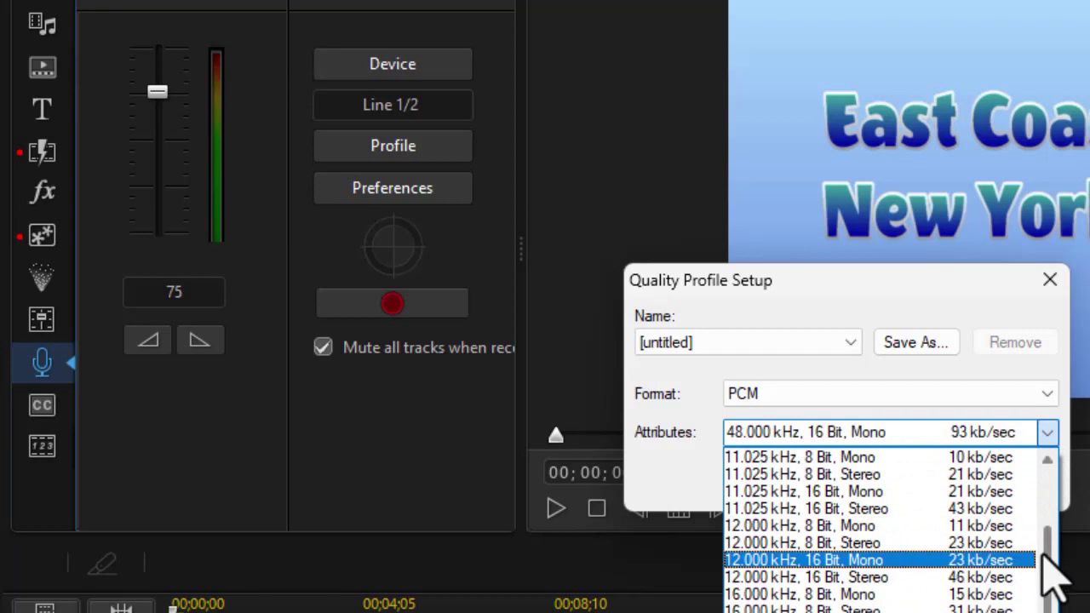
{"action": "left_click_drag", "start_coordinate": [1053, 562], "coordinate": [1048, 431]}
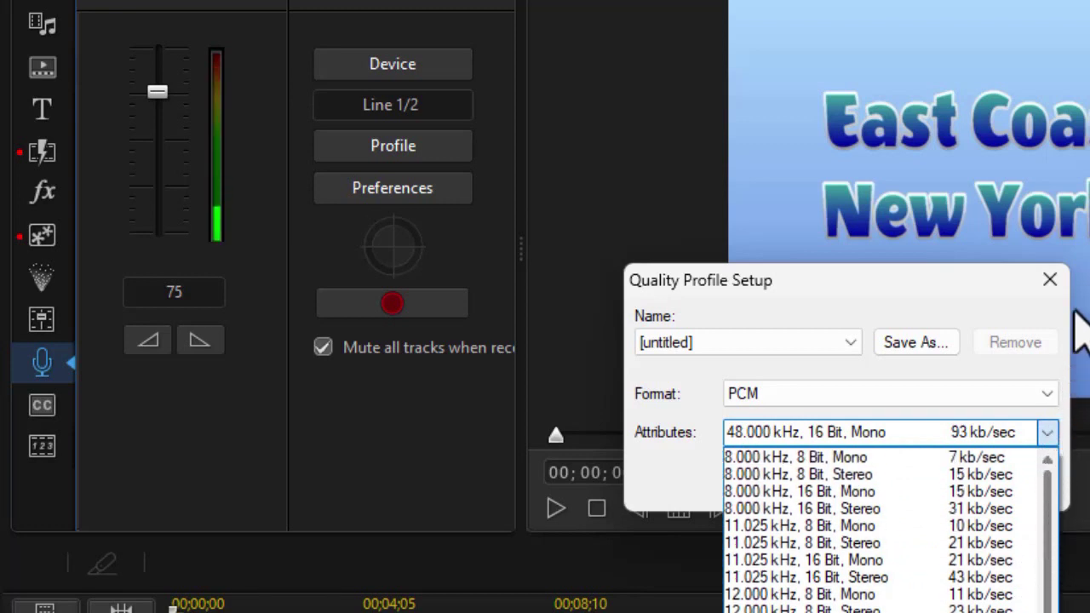
{"action": "left_click", "coordinate": [1049, 278]}
{"action": "left_click", "coordinate": [1049, 280]}
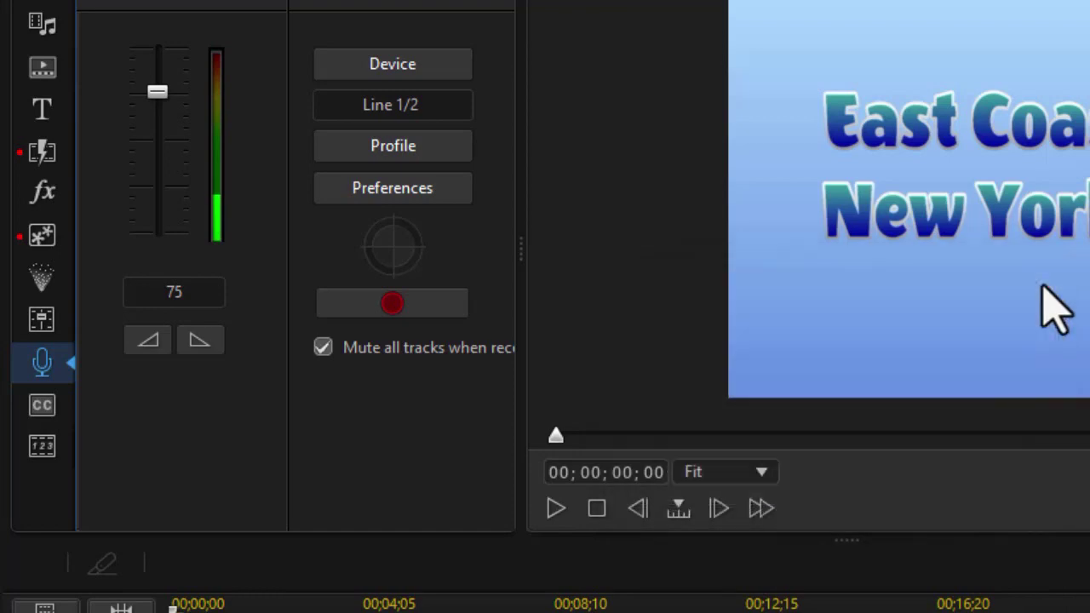
Keep the 3-second recording delay on, with no time limit or automatic fades
{"action": "left_click", "coordinate": [443, 214]}
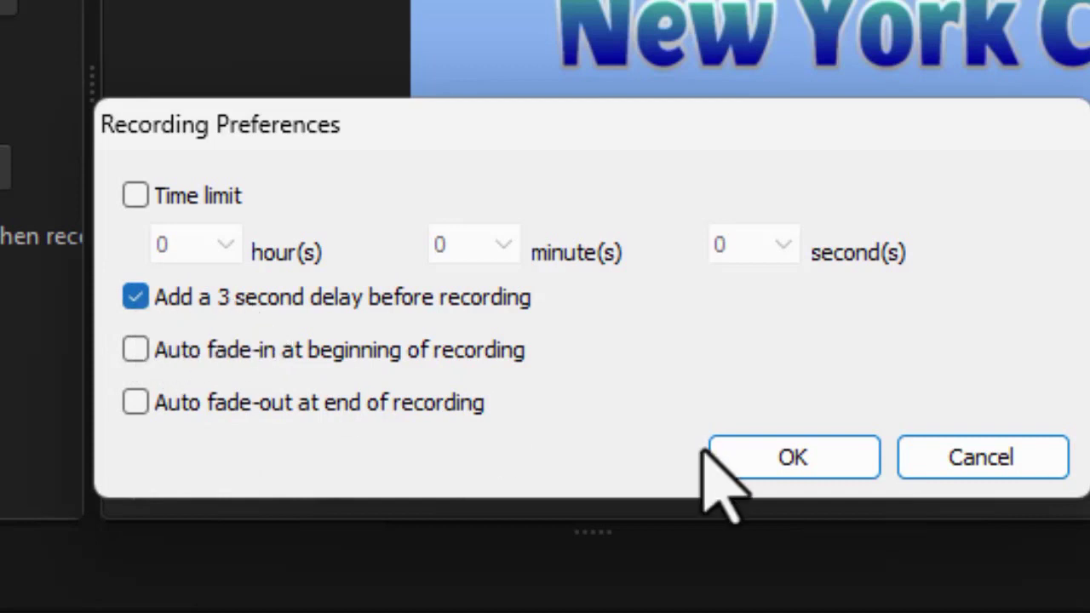
{"action": "left_click", "coordinate": [778, 454]}
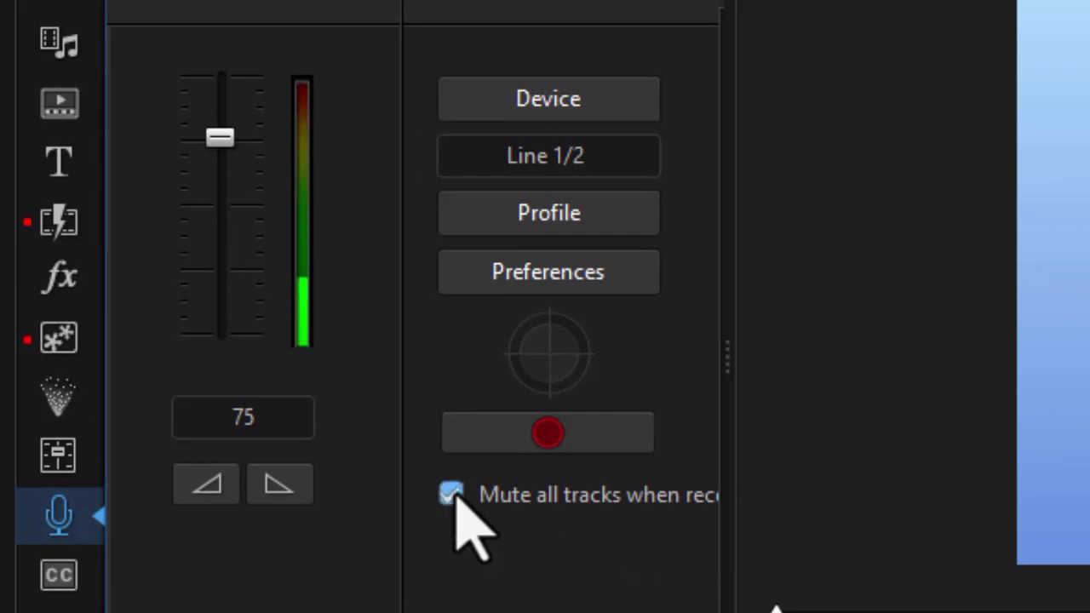
{"action": "left_click", "coordinate": [450, 494]}
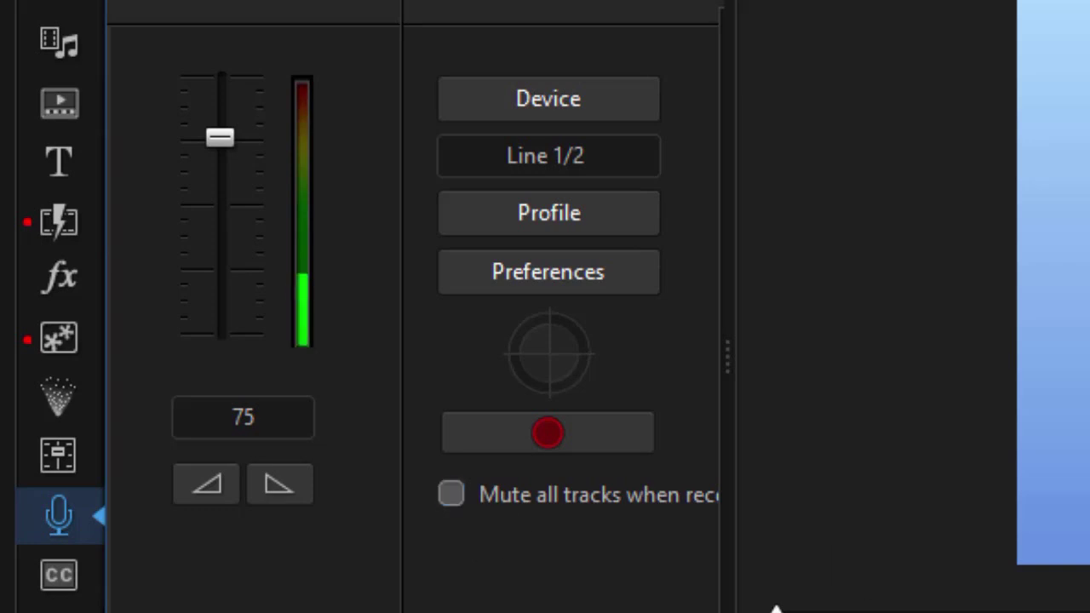
{"action": "left_click", "coordinate": [451, 494]}
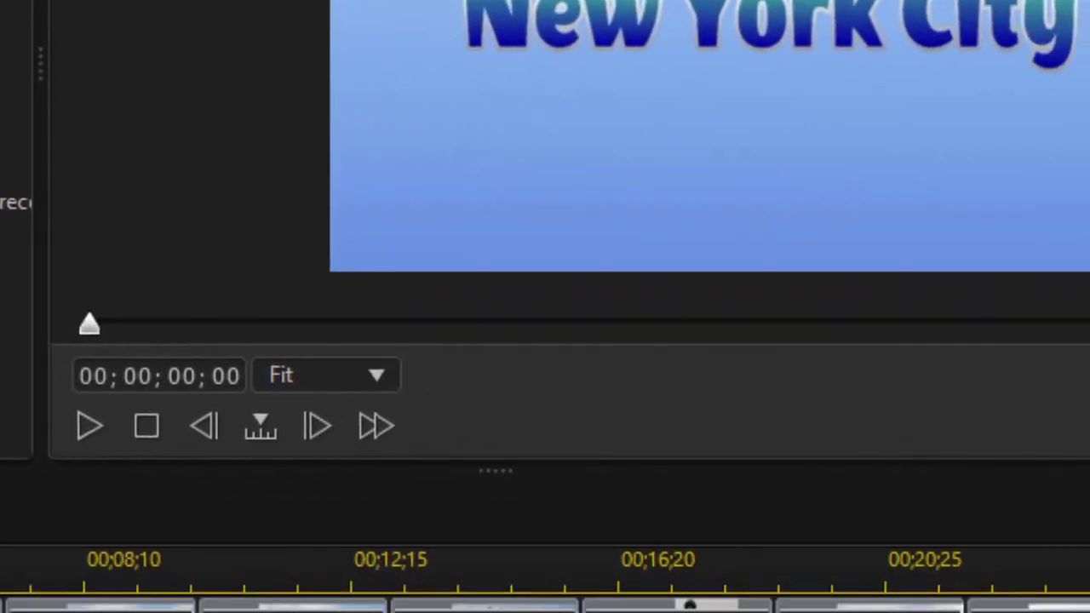
{"action": "left_click", "coordinate": [16, 203]}
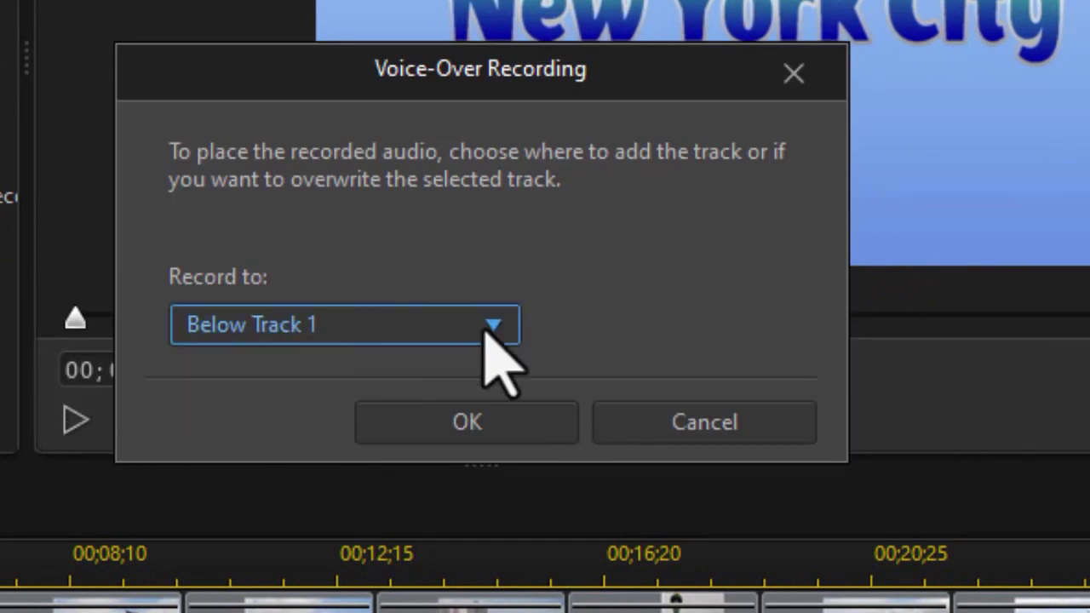
Record a voice-over below track 1 for about 18 seconds, creating Capture(16).wav
{"action": "left_click", "coordinate": [467, 423]}
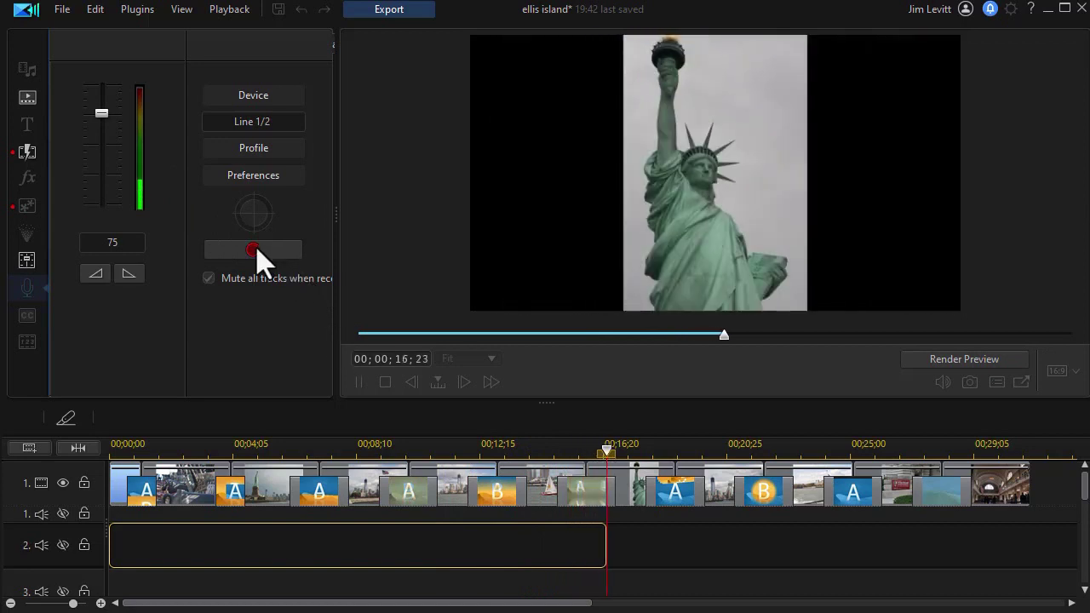
{"action": "left_click", "coordinate": [255, 248]}
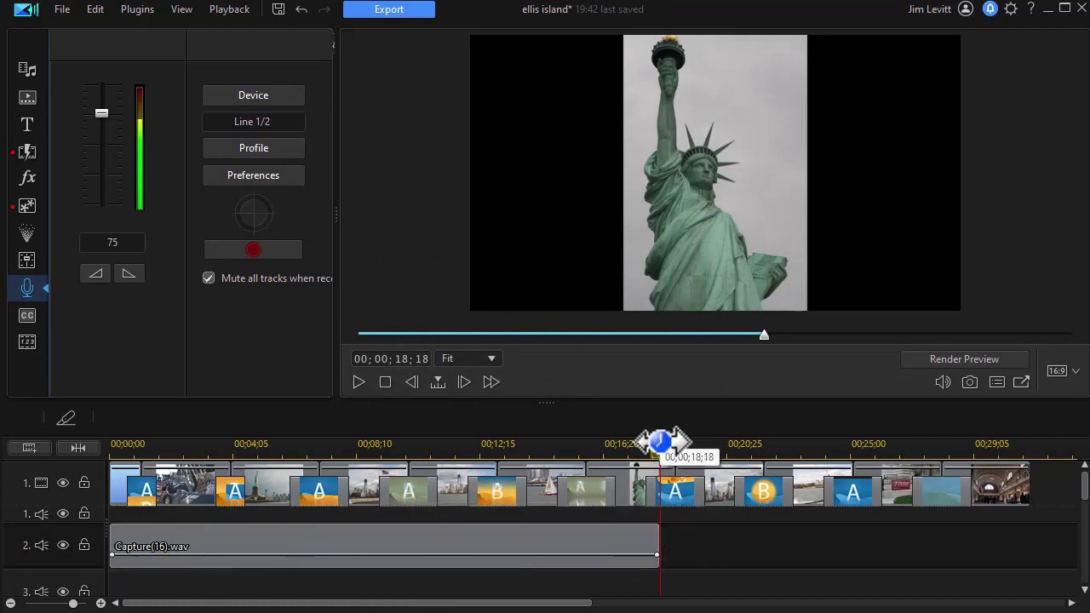
{"action": "left_click_drag", "start_coordinate": [661, 451], "coordinate": [110, 451]}
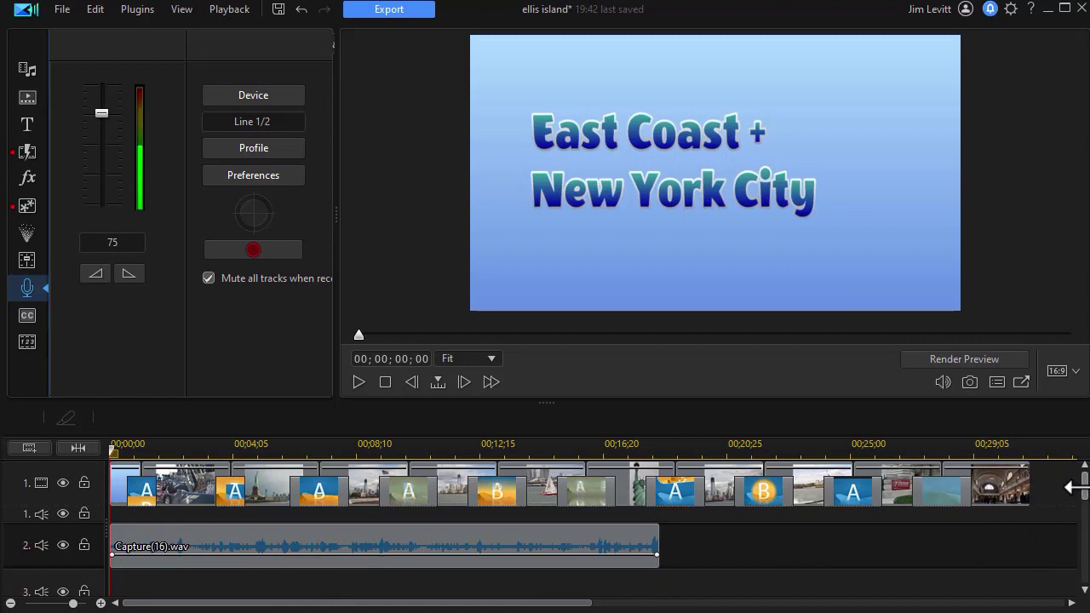
{"action": "scroll", "coordinate": [1074, 493], "scroll_direction": "down", "scroll_amount": 4}
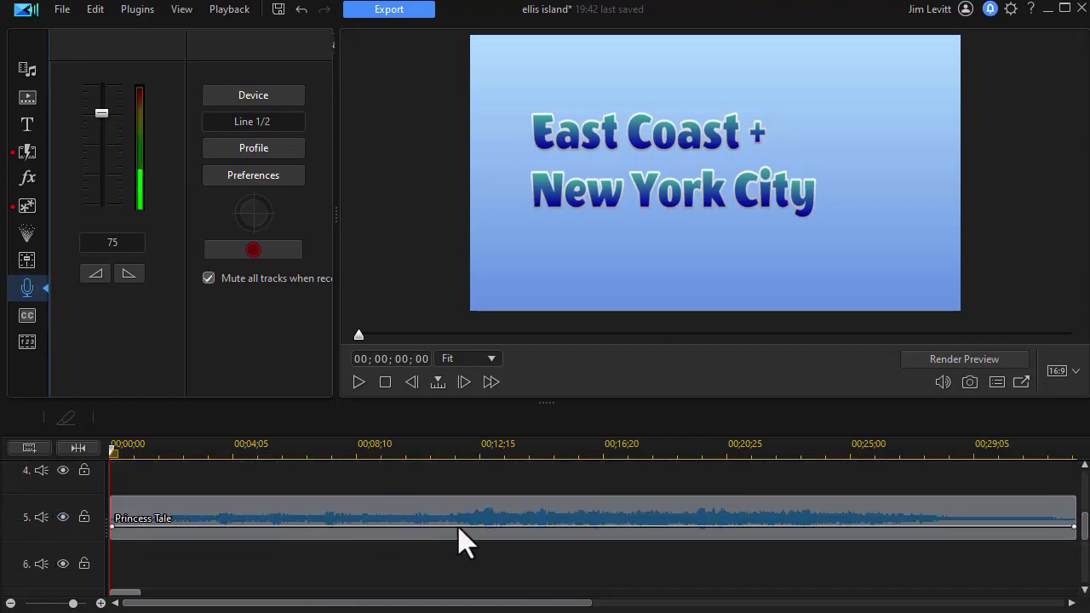
{"action": "scroll", "coordinate": [1070, 511], "scroll_direction": "up", "scroll_amount": 4}
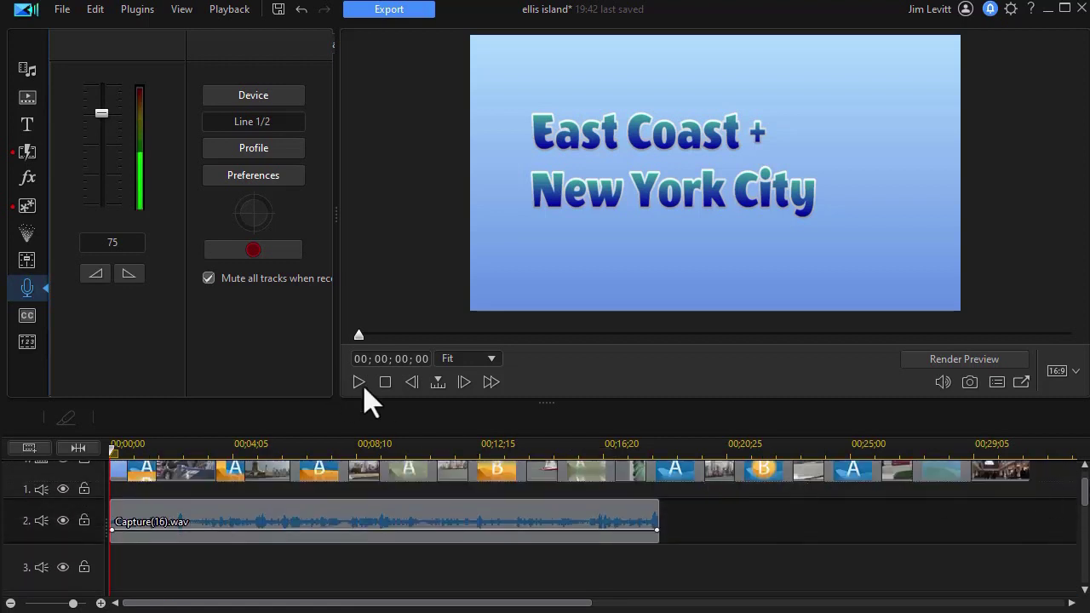
{"action": "left_click", "coordinate": [359, 383]}
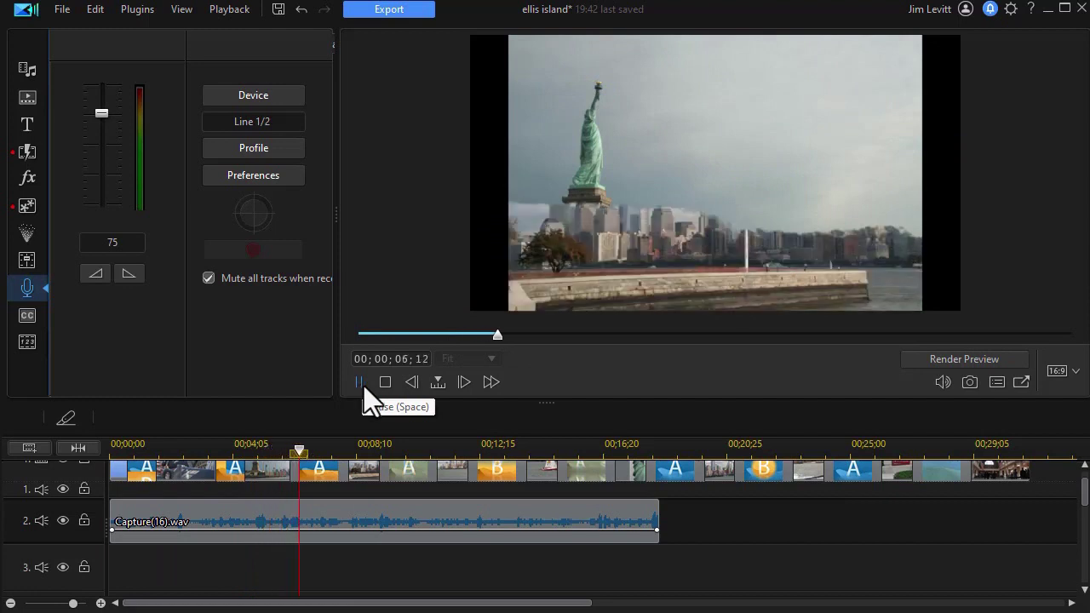
{"action": "left_click", "coordinate": [359, 387]}
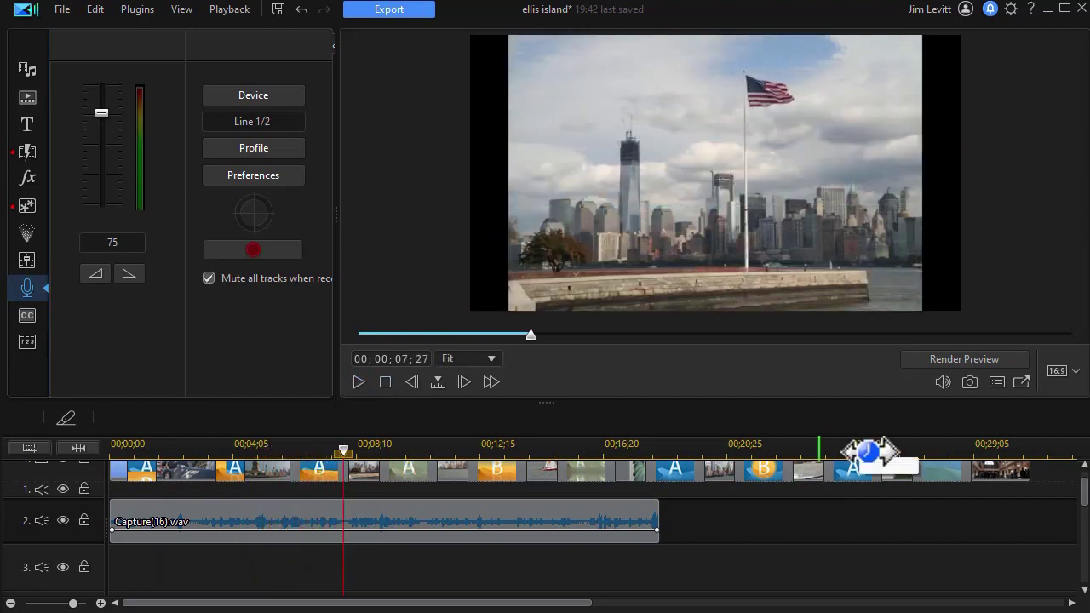
{"action": "scroll", "coordinate": [1069, 503], "scroll_direction": "down", "scroll_amount": 3}
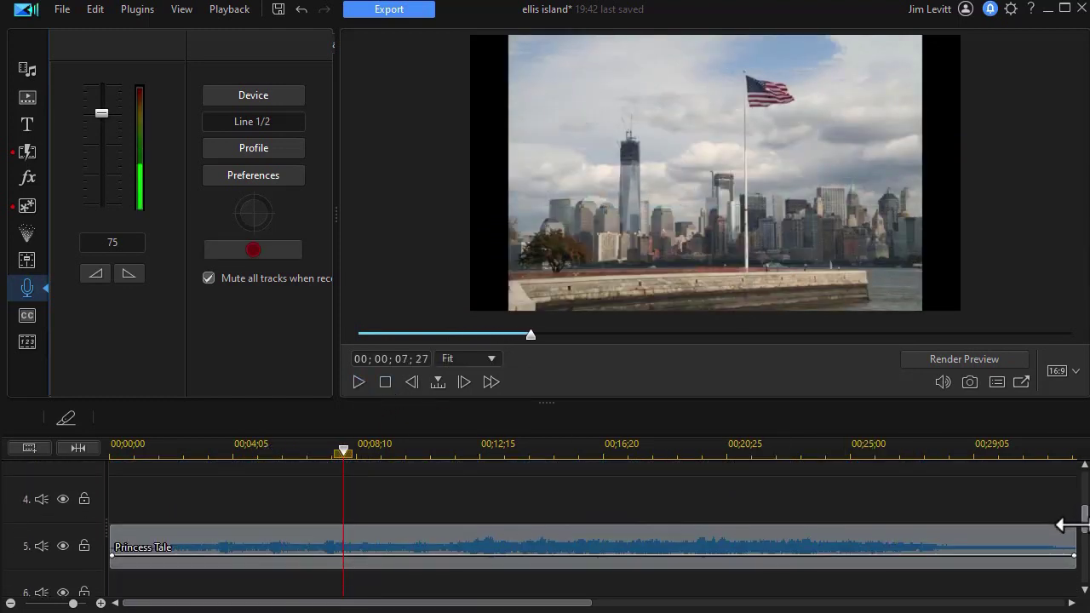
{"action": "scroll", "coordinate": [1066, 510], "scroll_direction": "down", "scroll_amount": 1}
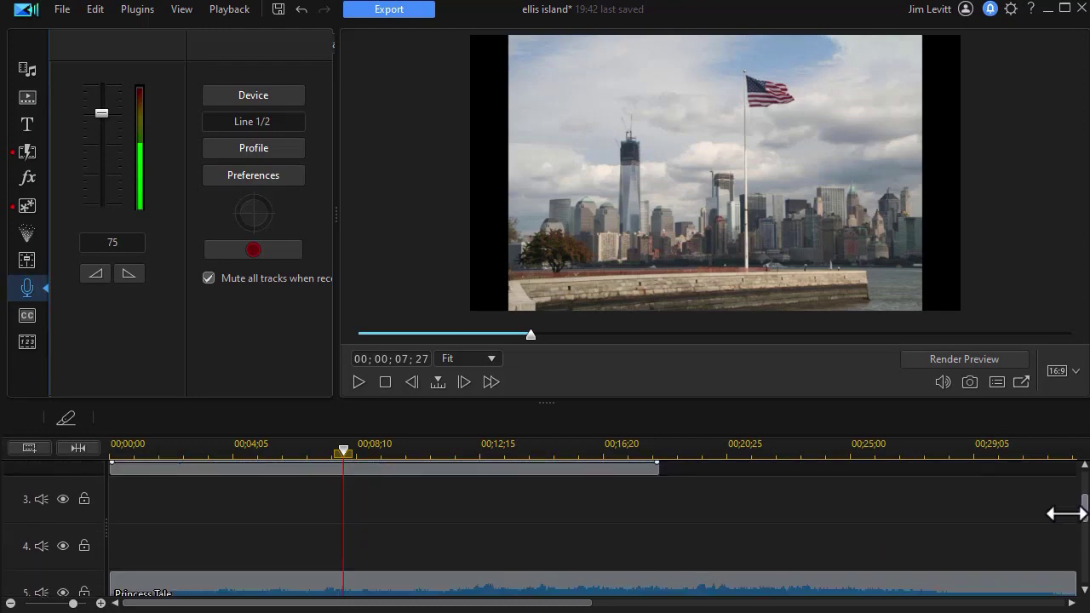
{"action": "scroll", "coordinate": [1066, 513], "scroll_direction": "down", "scroll_amount": 1}
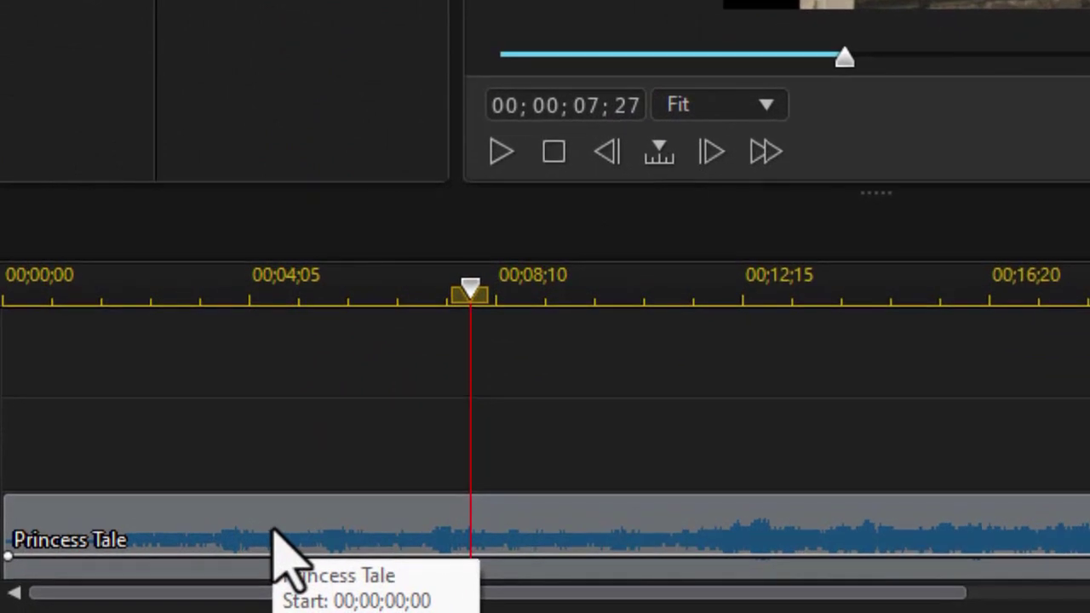
Duck the Princess Tale music at 72% sensitivity, 45% level and 0.3 s fades
{"action": "left_click", "coordinate": [274, 535]}
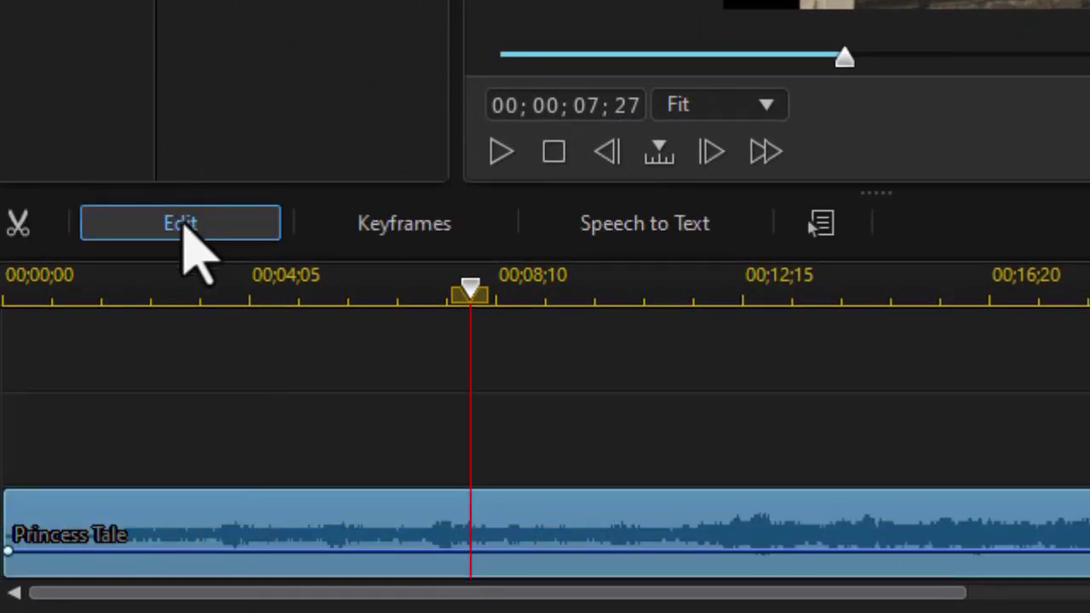
{"action": "right_click", "coordinate": [277, 522]}
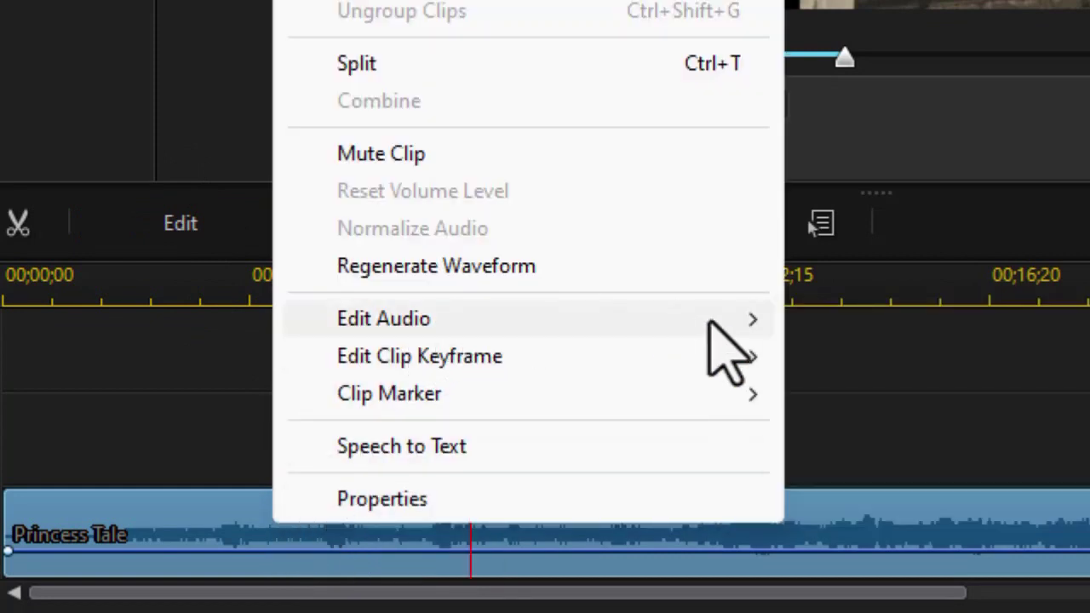
{"action": "mouse_move", "coordinate": [602, 335]}
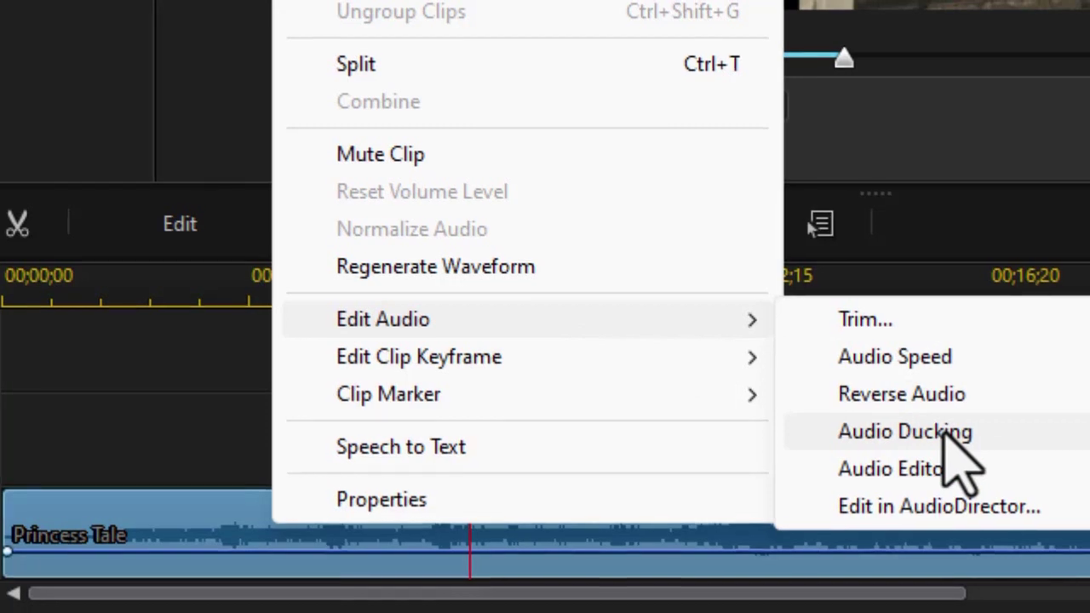
{"action": "left_click", "coordinate": [944, 432]}
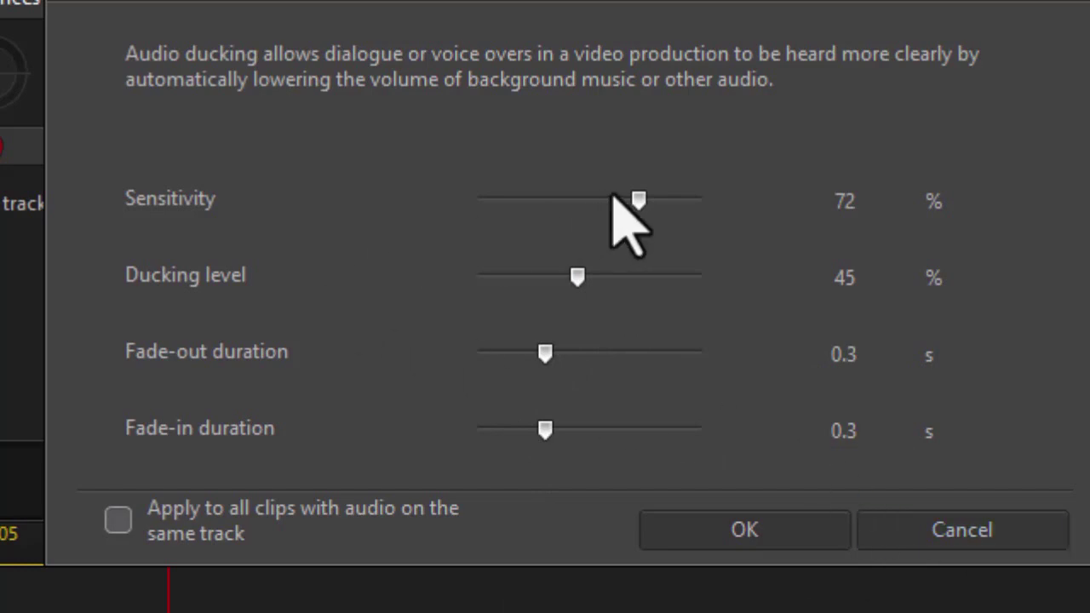
{"action": "left_click", "coordinate": [746, 530]}
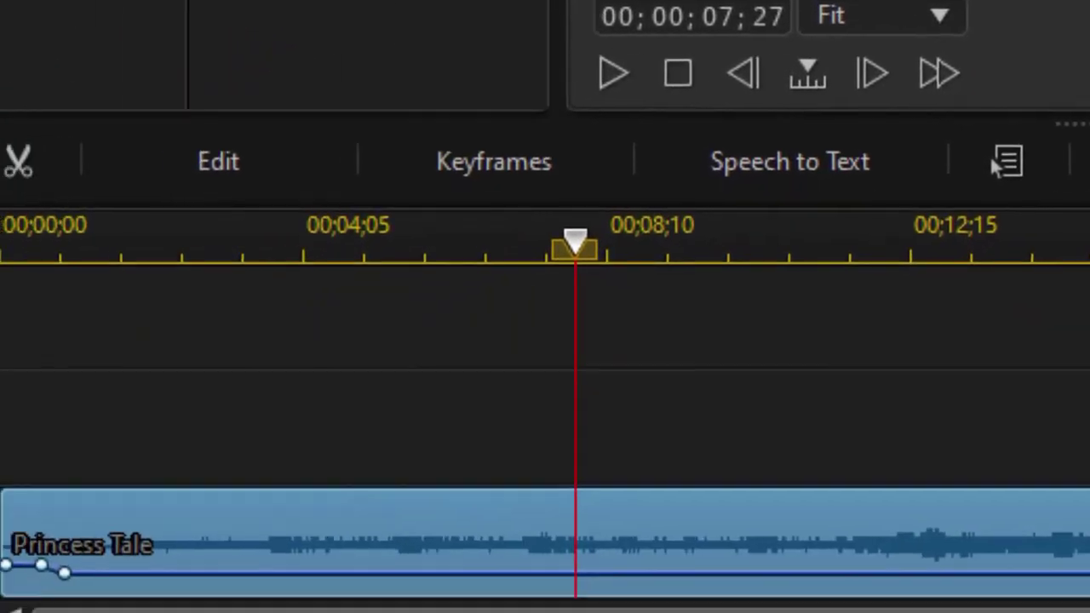
{"action": "left_click_drag", "start_coordinate": [576, 247], "coordinate": [1, 330]}
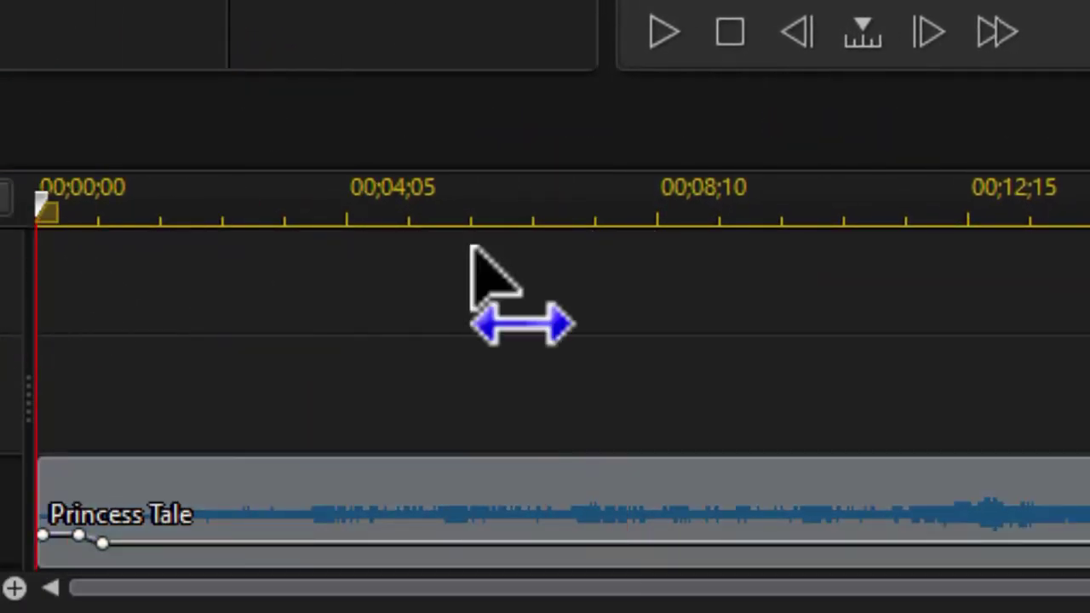
{"action": "left_click", "coordinate": [665, 32]}
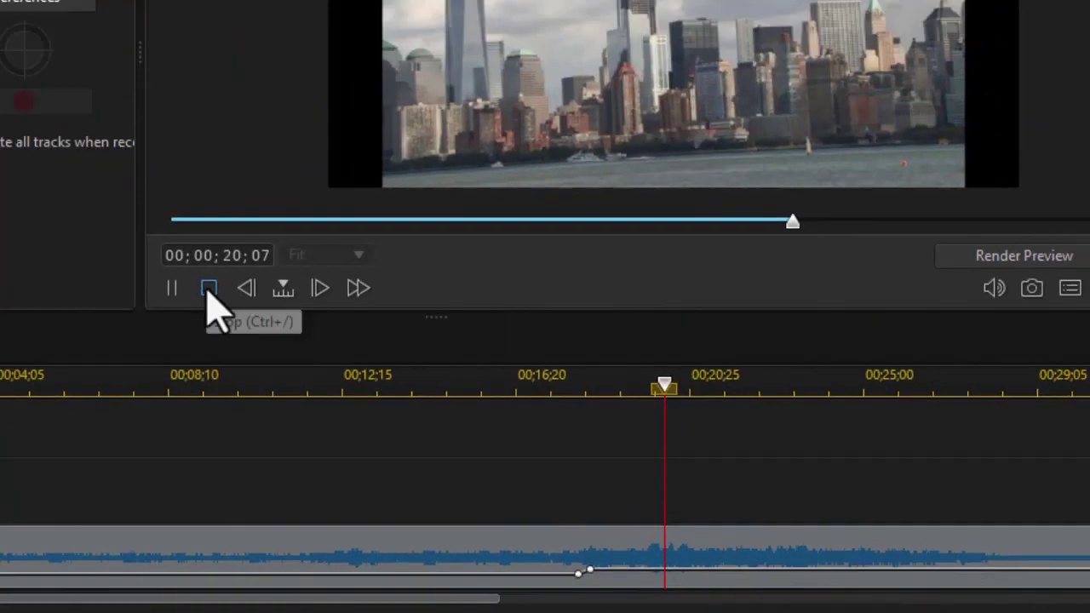
{"action": "left_click", "coordinate": [386, 383]}
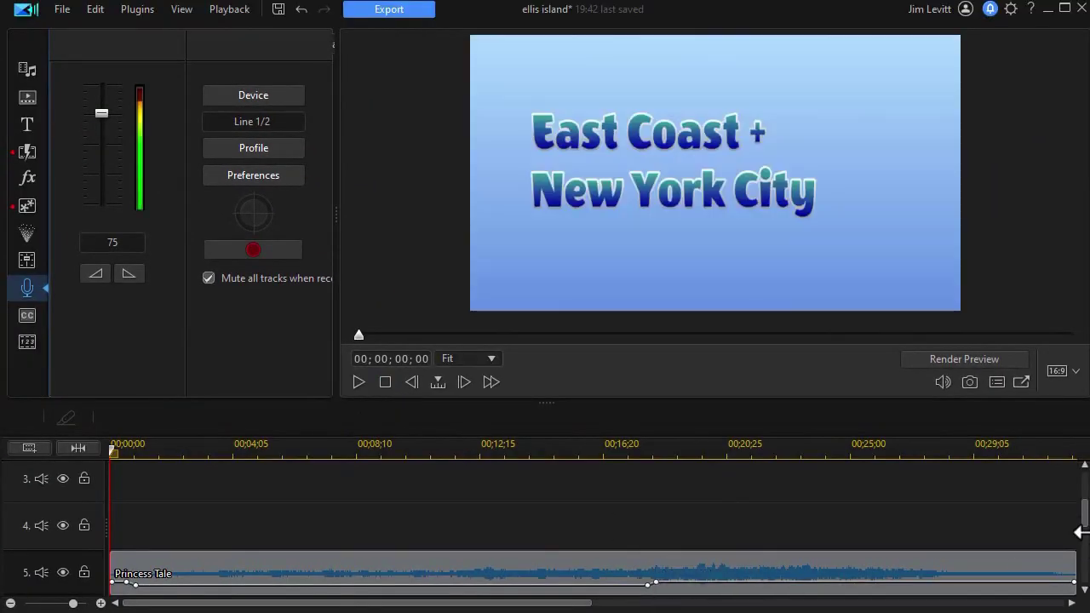
Reset the volume level of the Princess Tale clip on track 5
{"action": "scroll", "coordinate": [1084, 520], "scroll_direction": "up", "scroll_amount": 1}
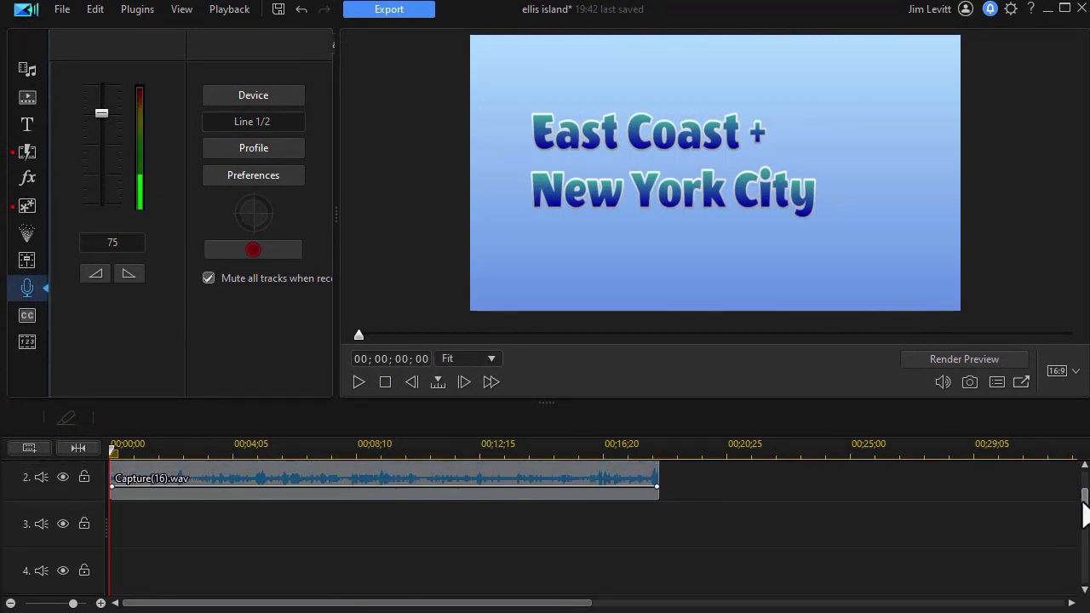
{"action": "scroll", "coordinate": [1083, 507], "scroll_direction": "down", "scroll_amount": 2}
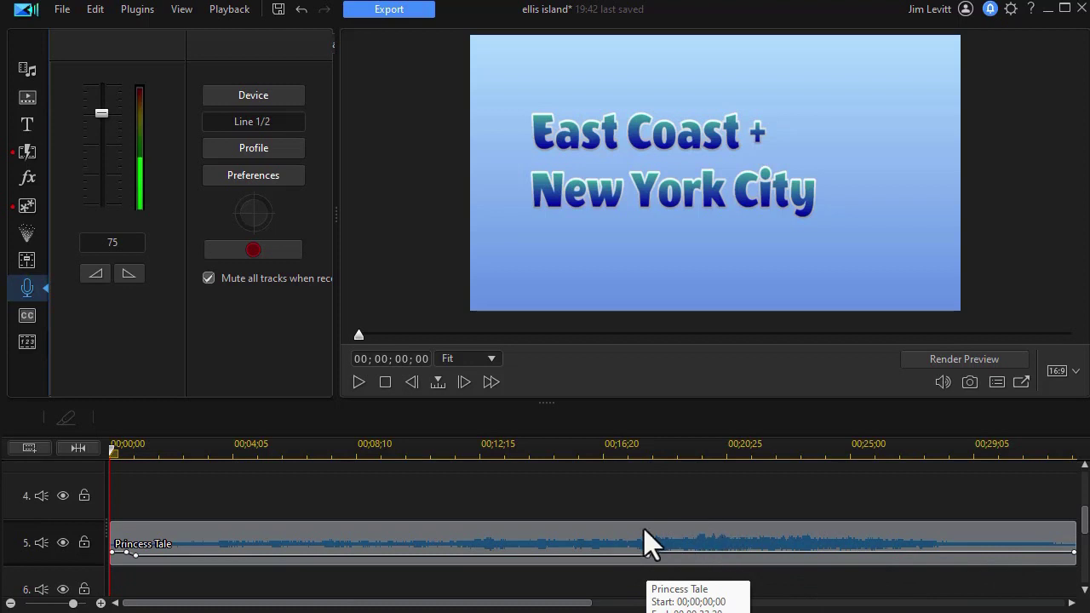
{"action": "right_click", "coordinate": [413, 535]}
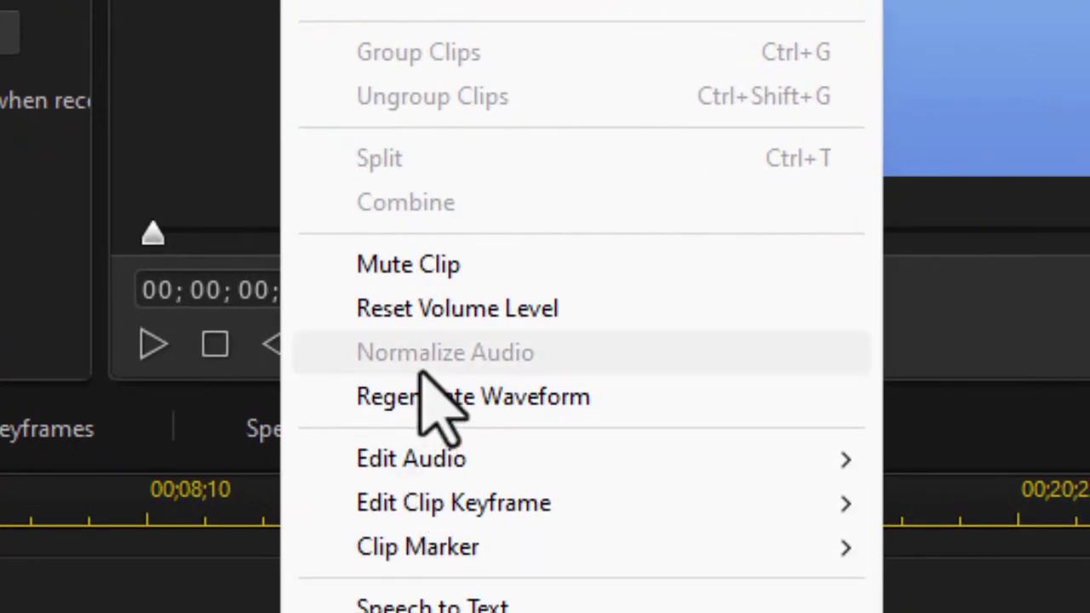
{"action": "left_click", "coordinate": [433, 314]}
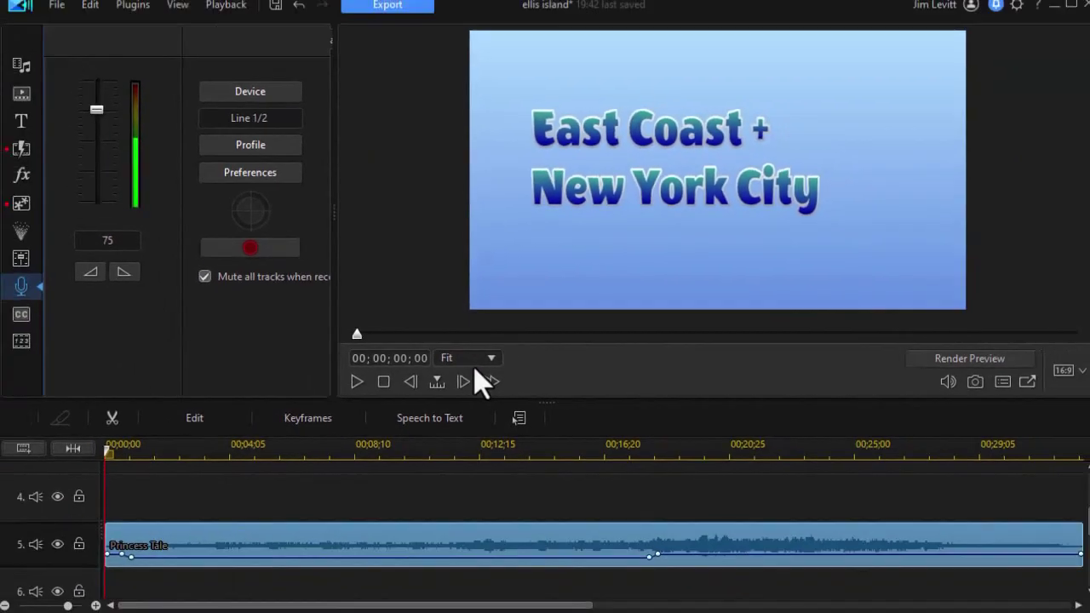